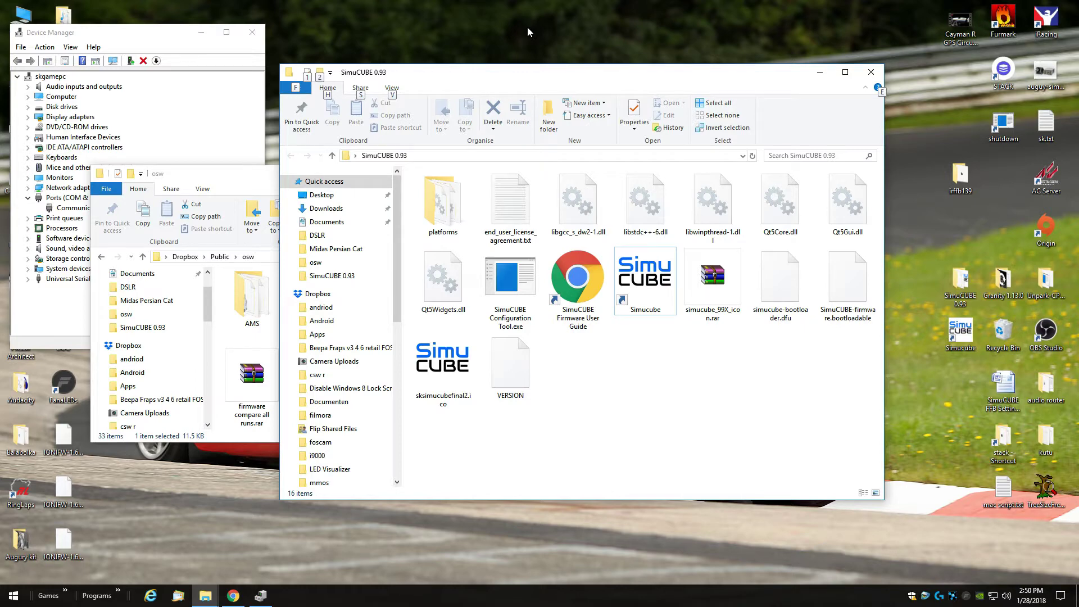
- Launch the SimuCUBE Configuration Tool and enable Ioni USB configuration from its Advanced tab
double_click(512, 273)
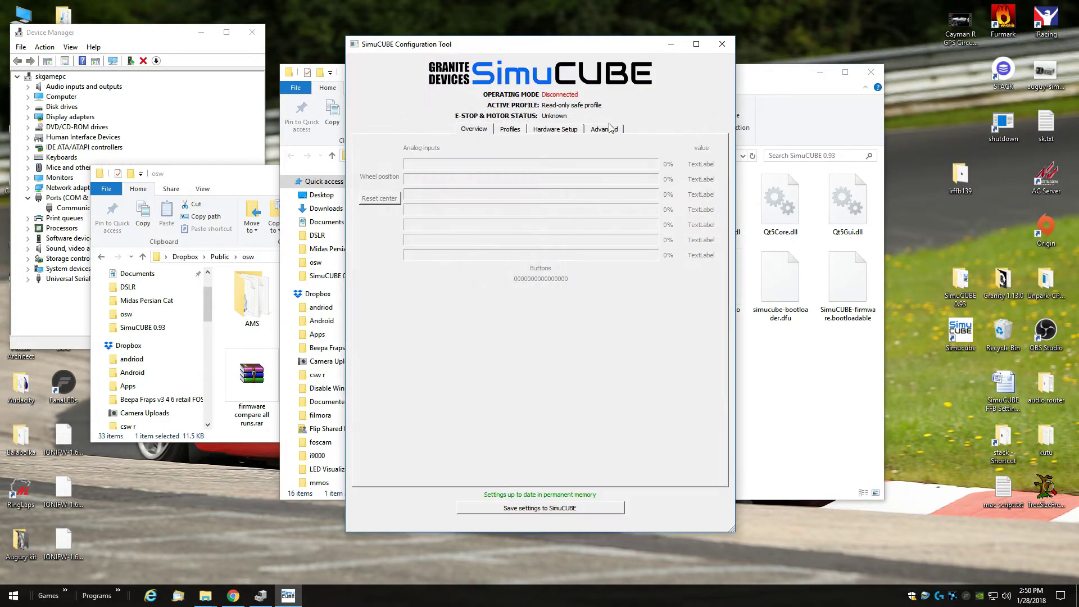
click(609, 131)
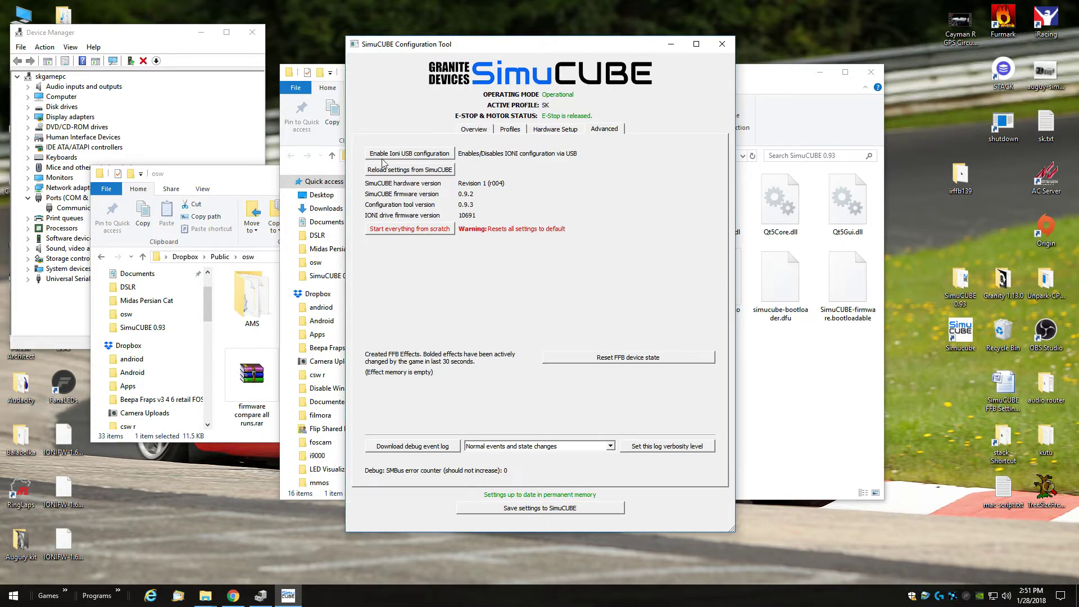
click(425, 155)
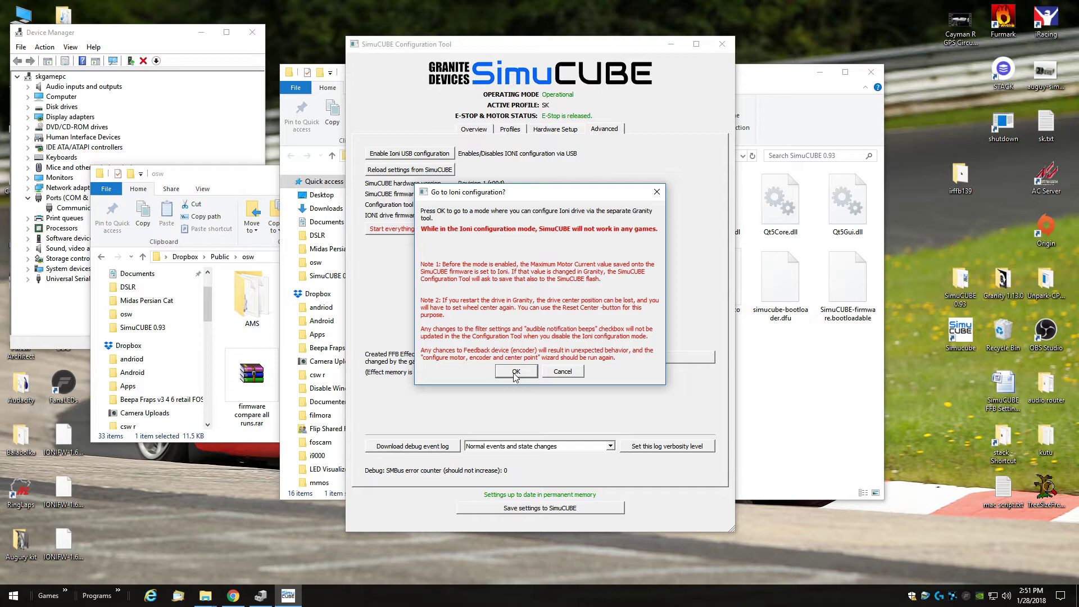
click(514, 372)
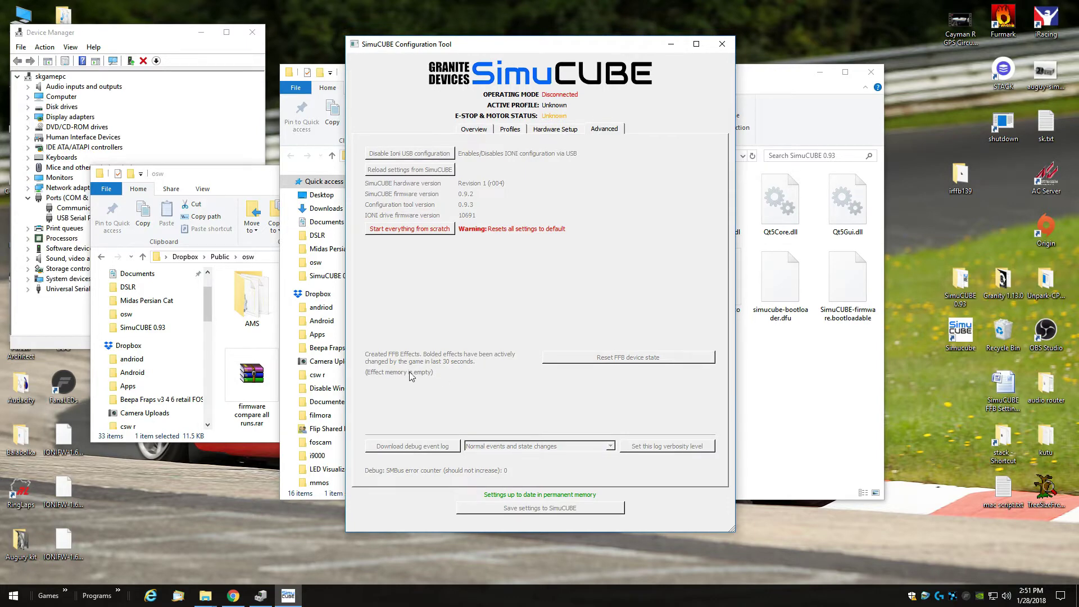
click(162, 43)
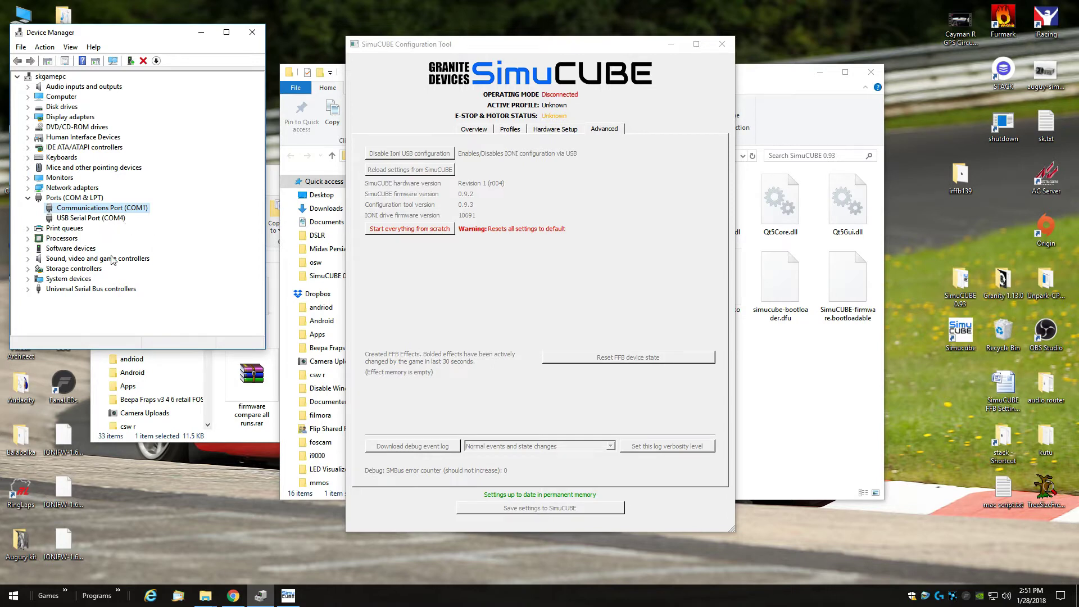
- Check the COM4 and COM1 port entries and review the Communications Port (COM1) driver properties
click(97, 219)
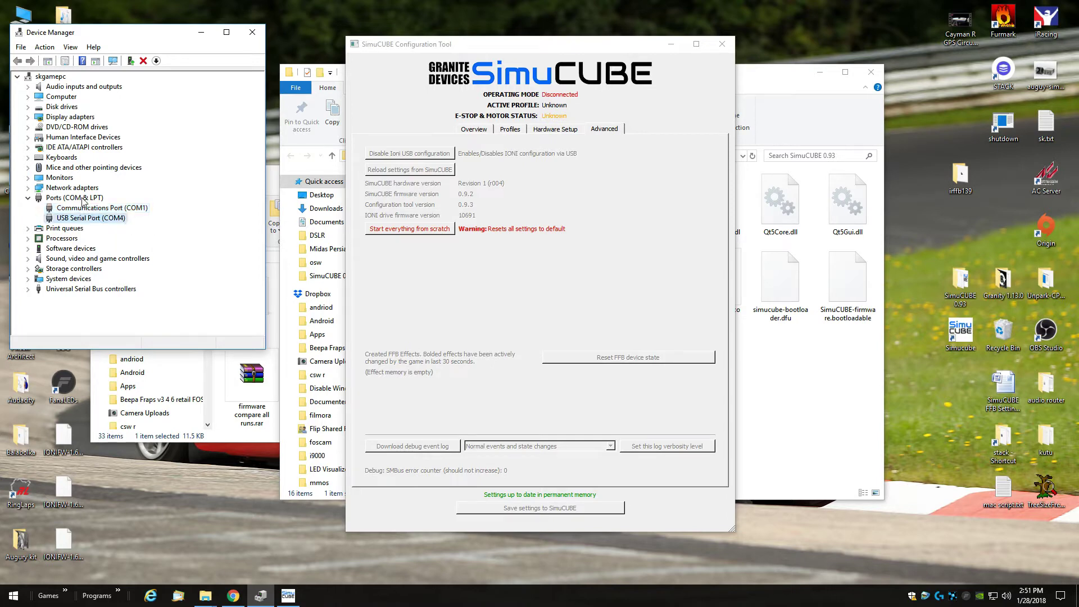
click(83, 209)
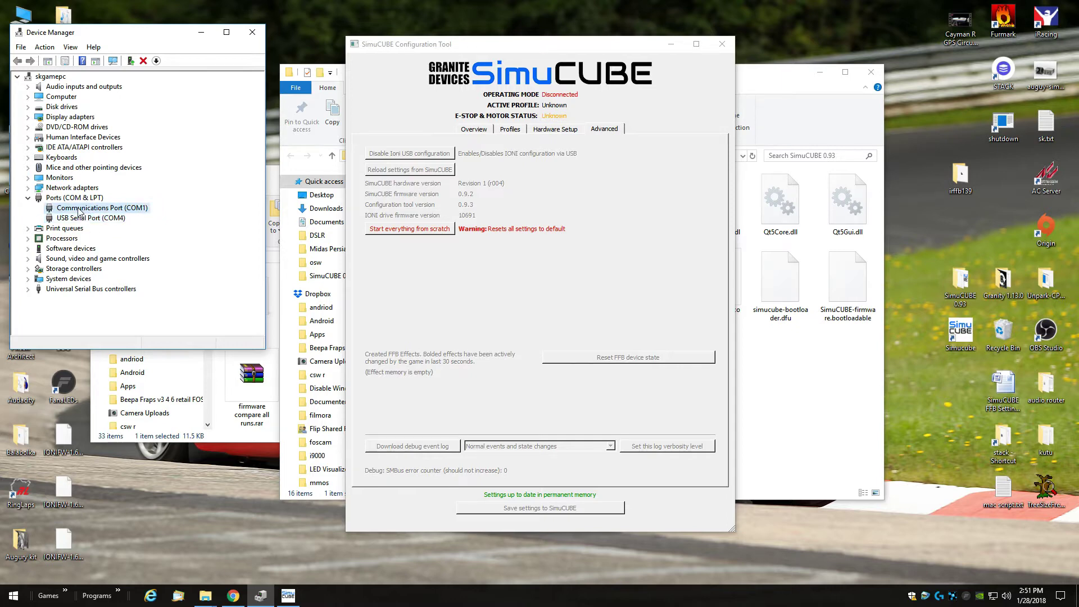
right_click(84, 211)
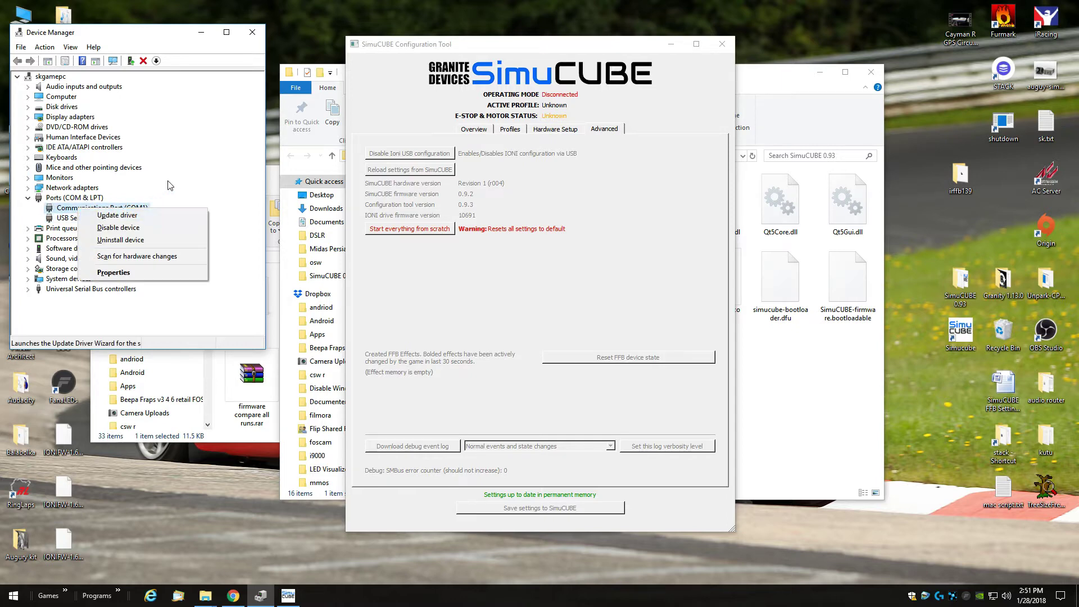
click(121, 273)
click(232, 84)
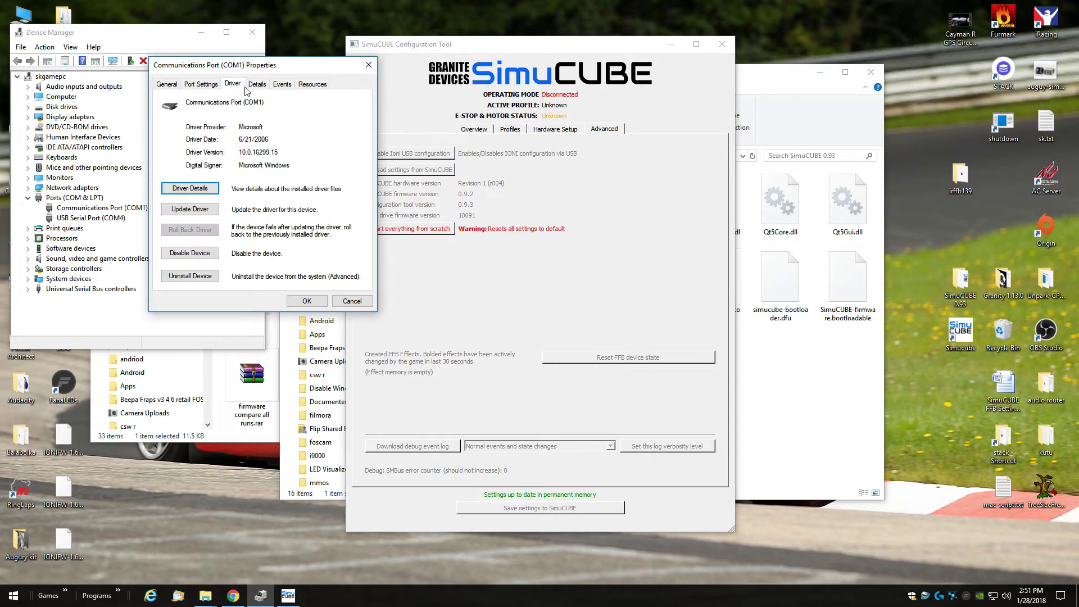
click(362, 68)
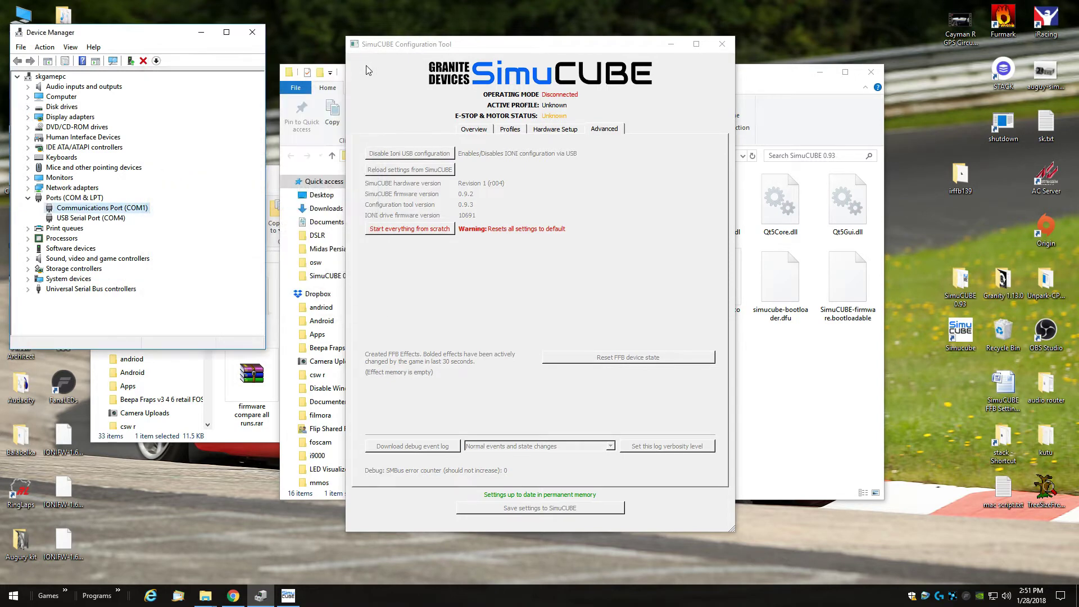
click(258, 391)
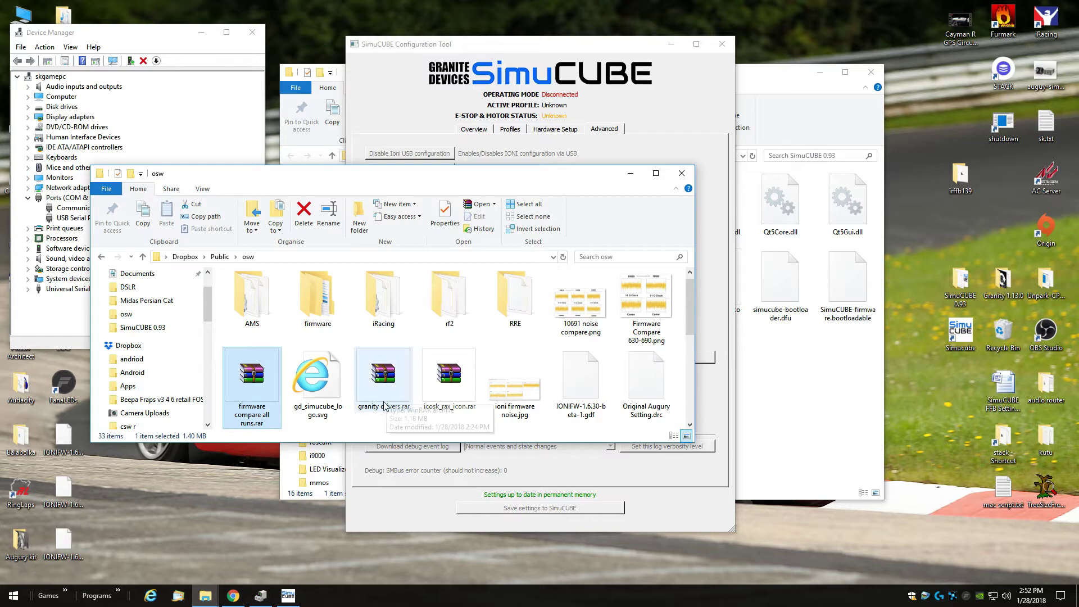
- Select granity drivers.rar, then minimise the osw folder to reach the Granity 1.13.0 shortcut
click(374, 385)
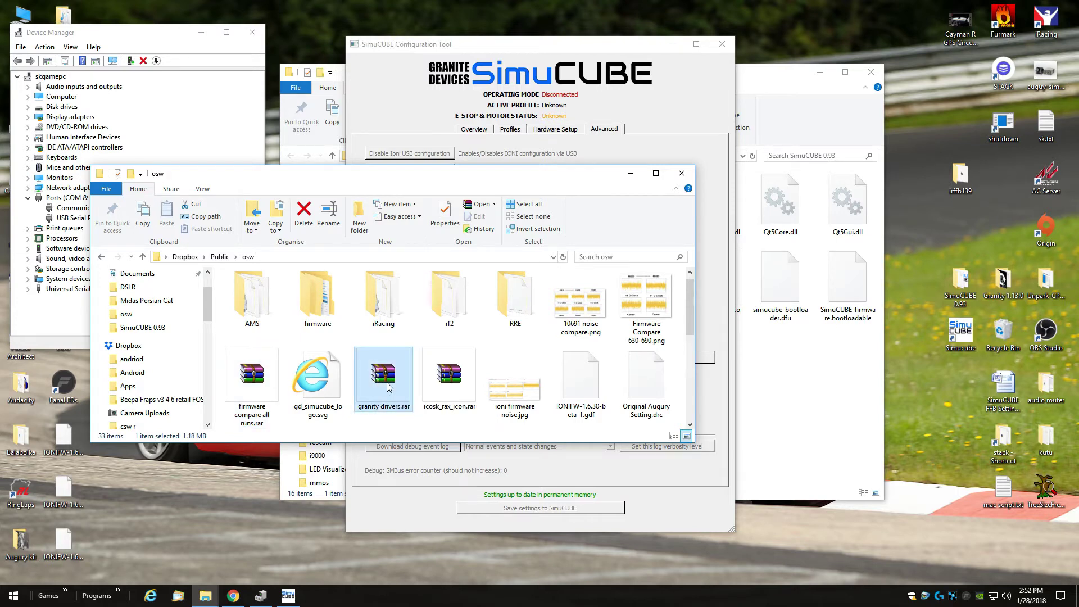
scroll(387, 386, down, 1)
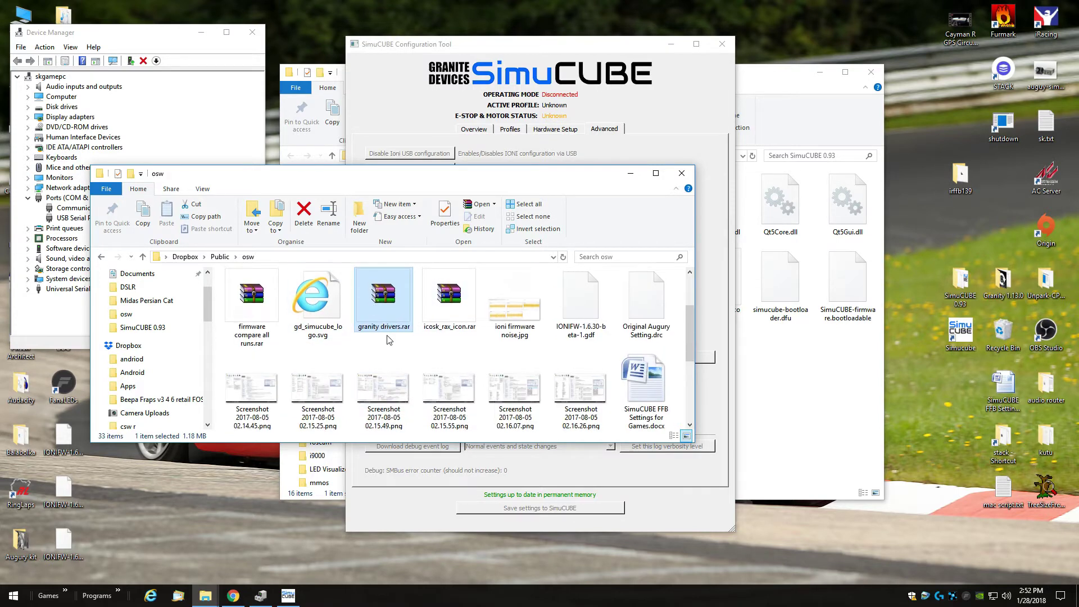
scroll(387, 340, up, 1)
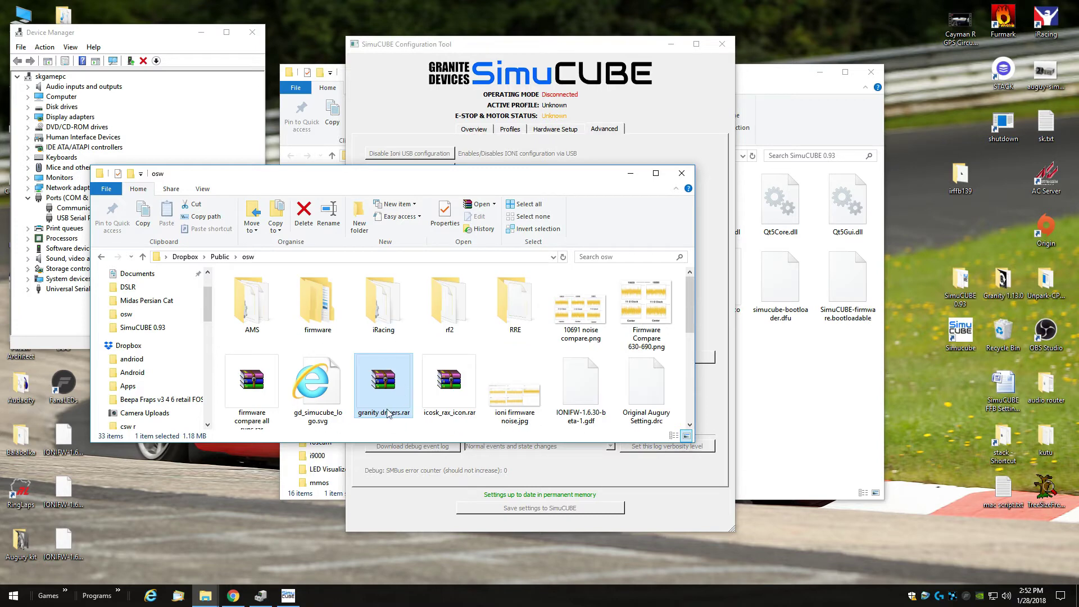
click(630, 174)
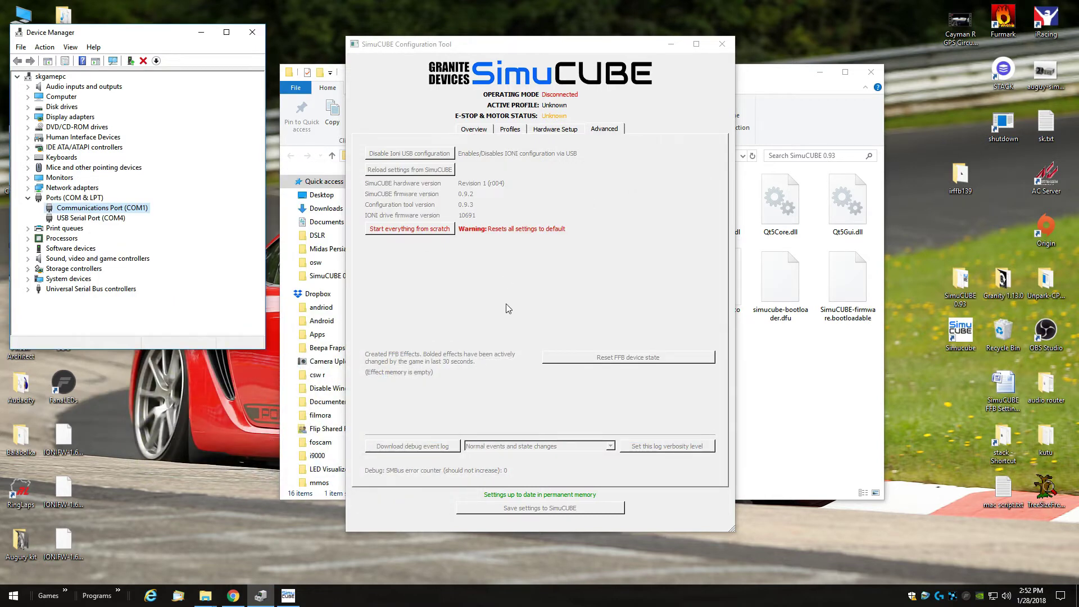
click(1004, 281)
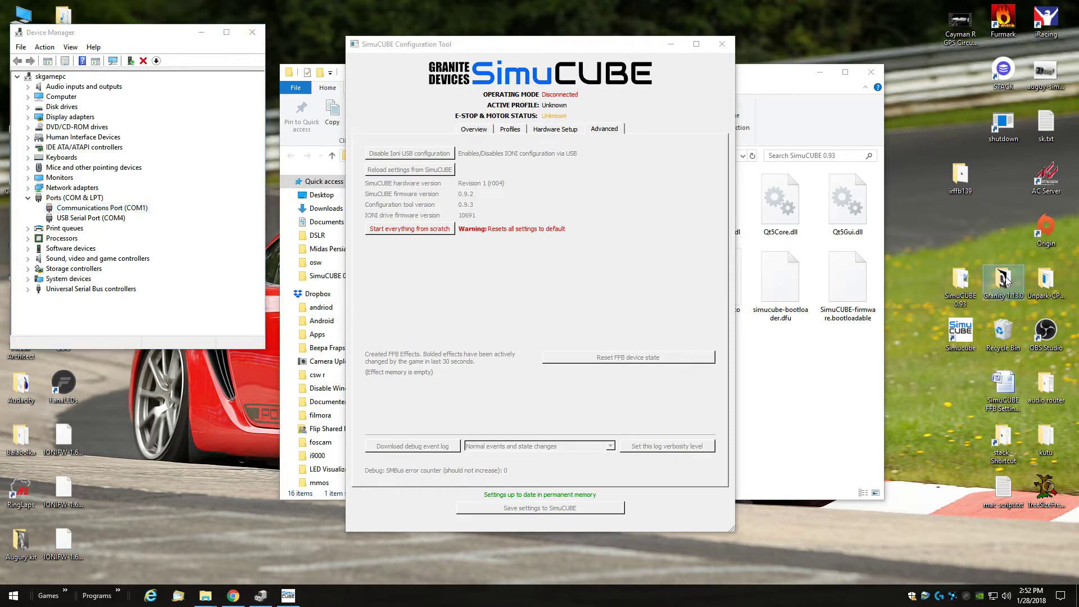
- Launch Granity.exe from the Granity 1.13.0 folder and accept the terms and conditions
double_click(1004, 279)
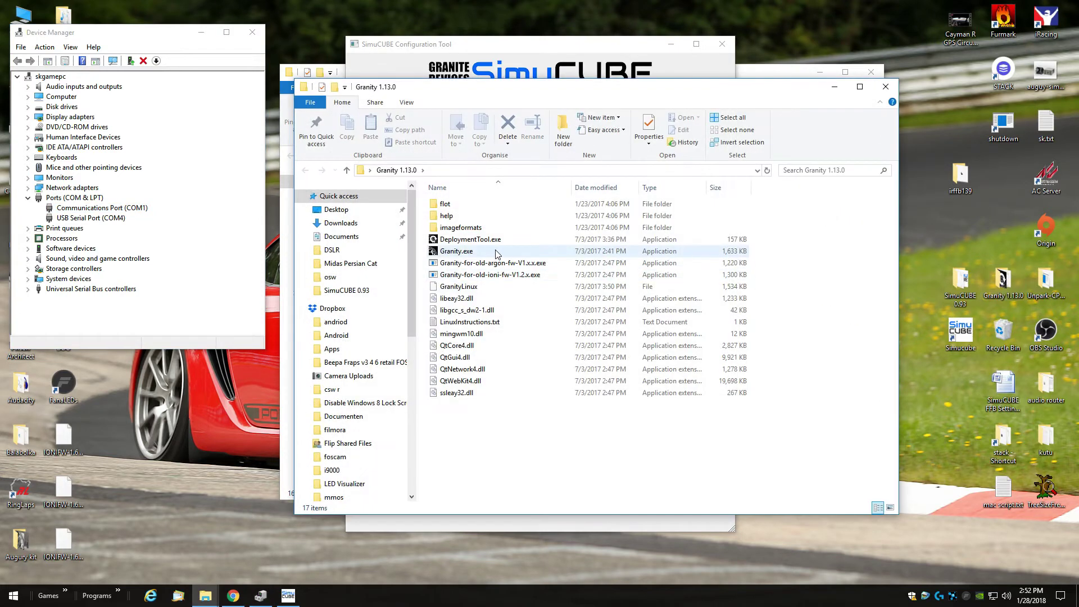
double_click(459, 253)
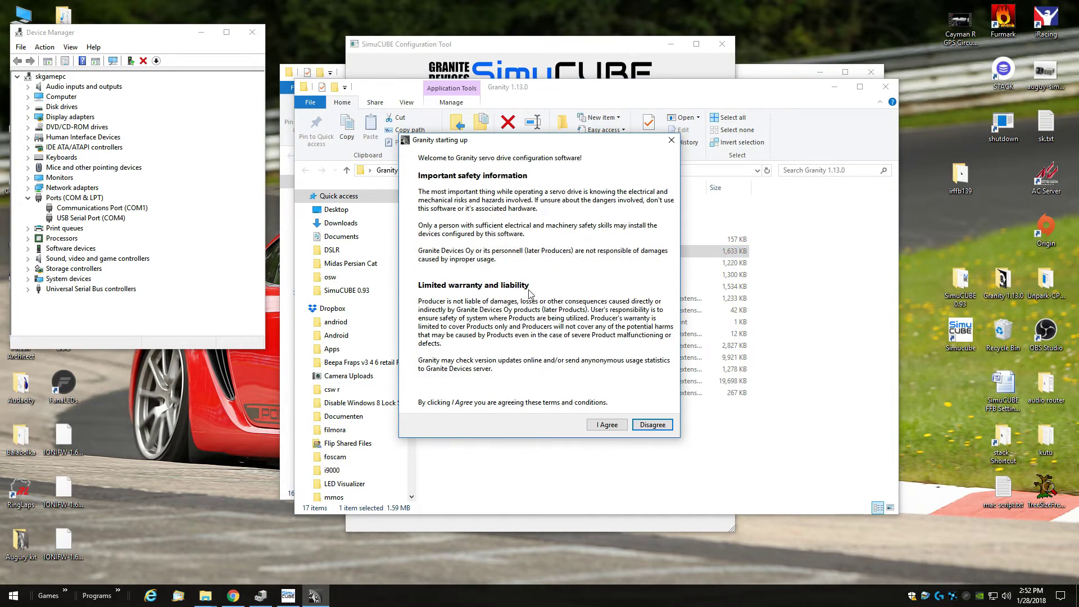
click(605, 425)
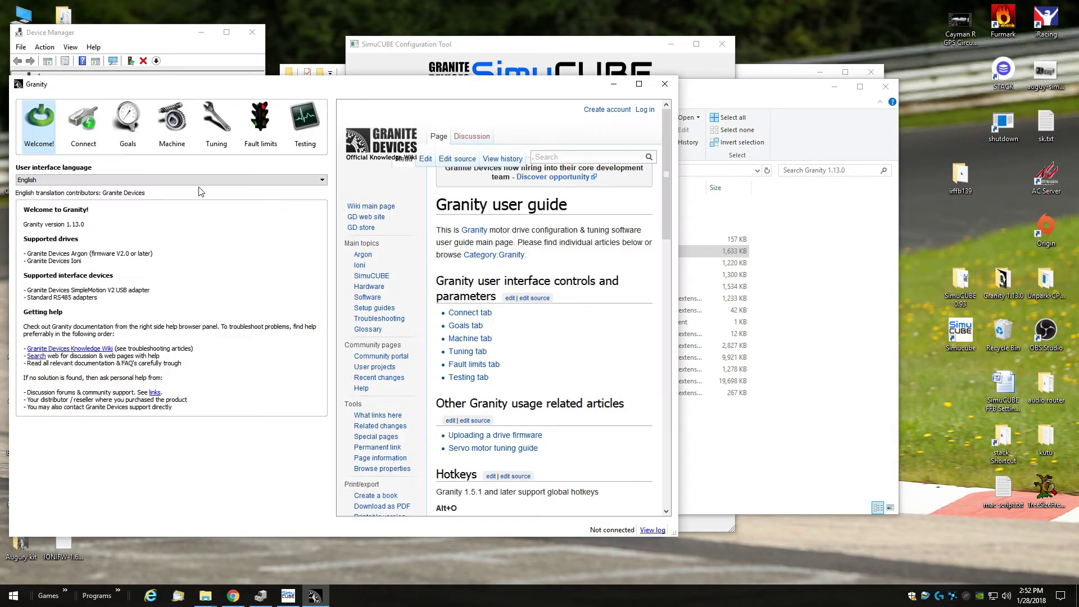
drag(151, 84, 312, 105)
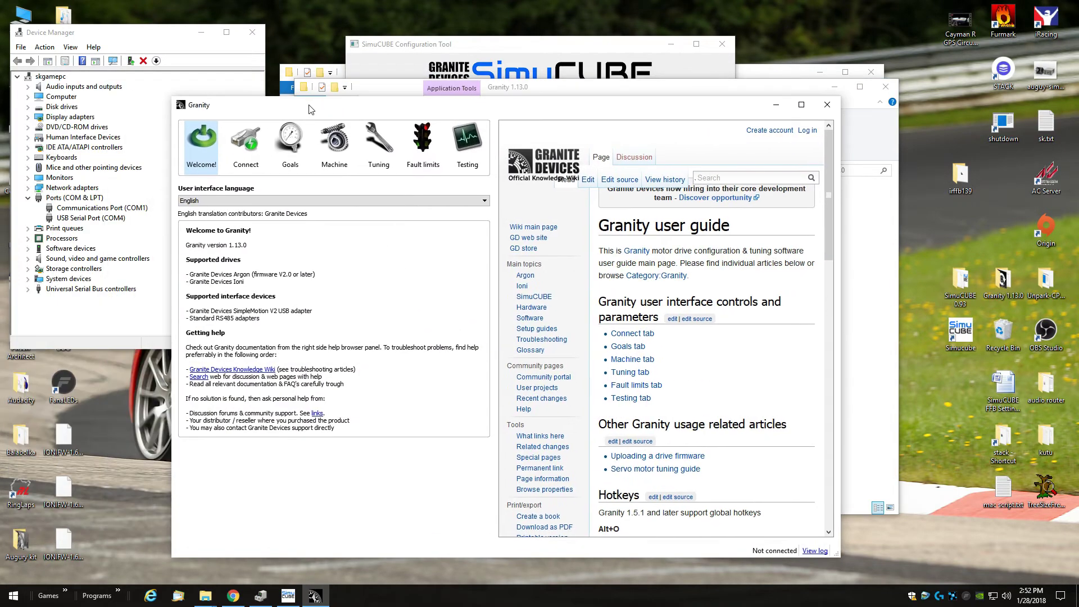
- Connect to the IONI Pro HC drive through the COM4 SimpleMotion V2 adapter
click(251, 147)
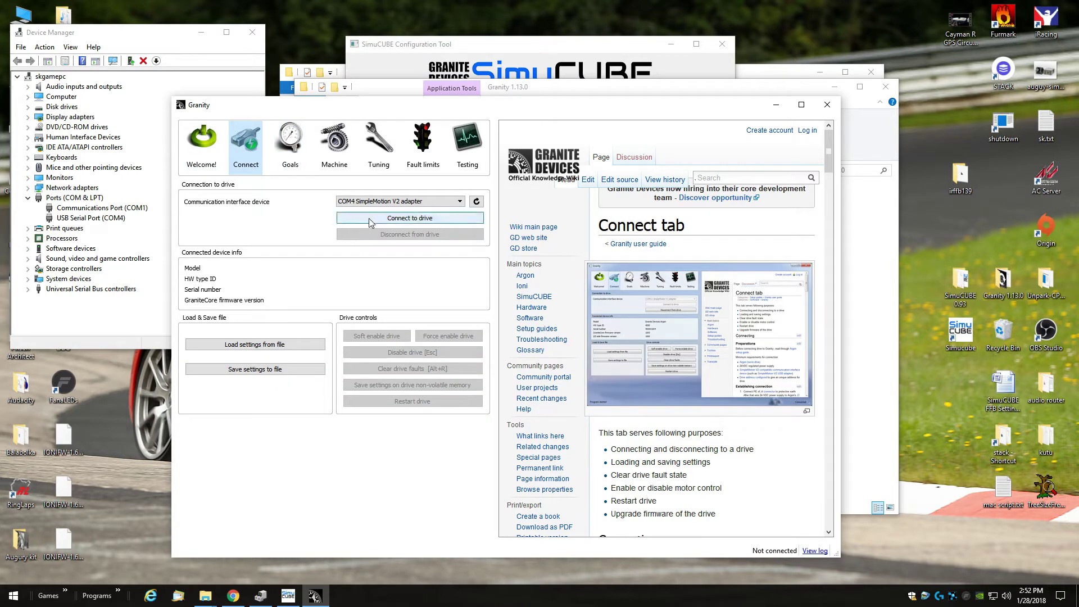
click(383, 201)
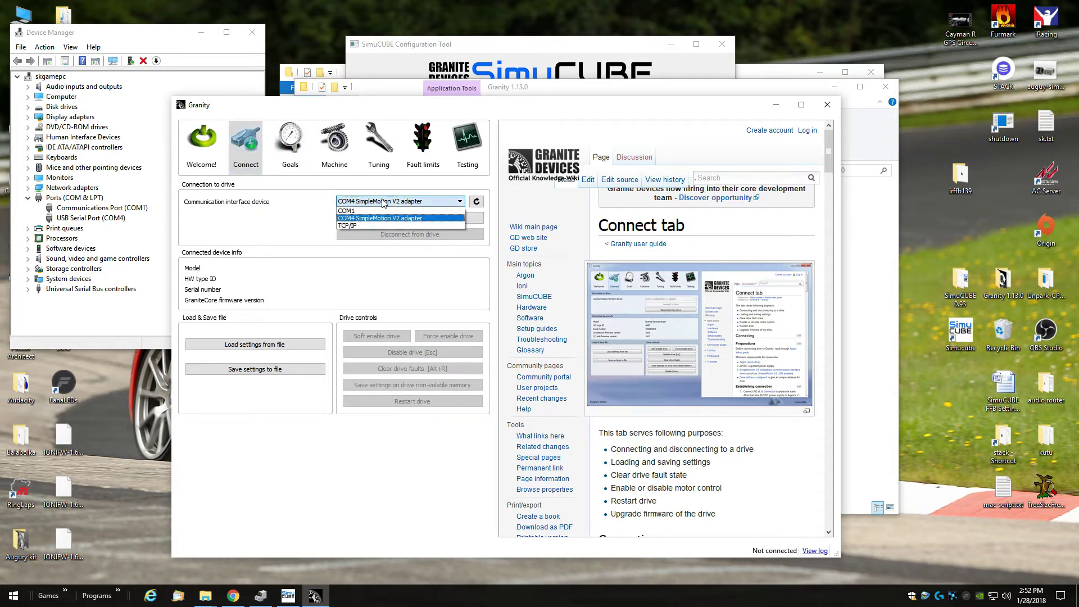
click(384, 201)
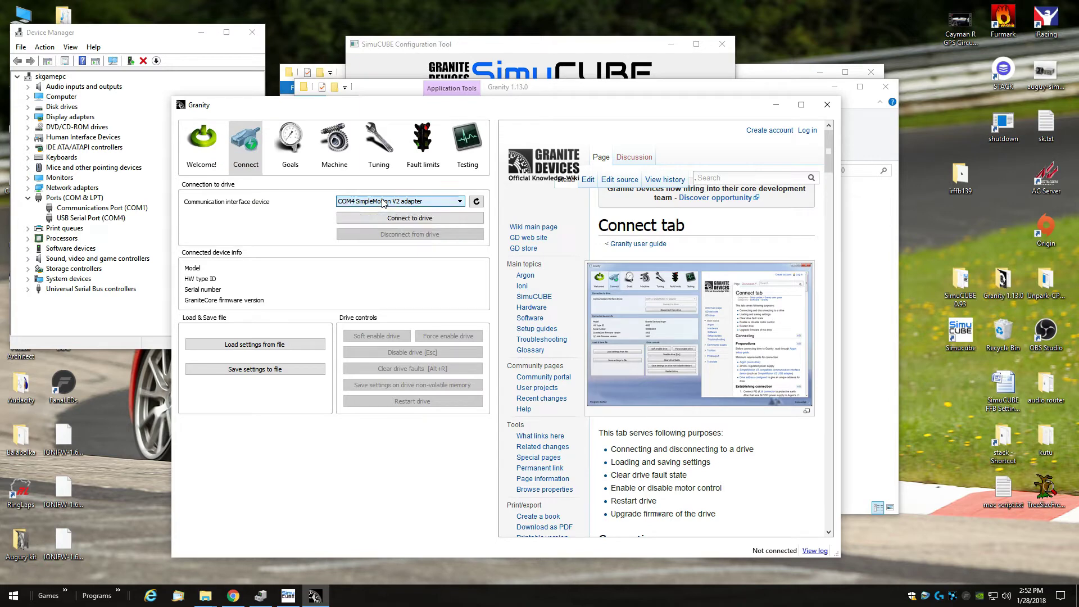
click(405, 218)
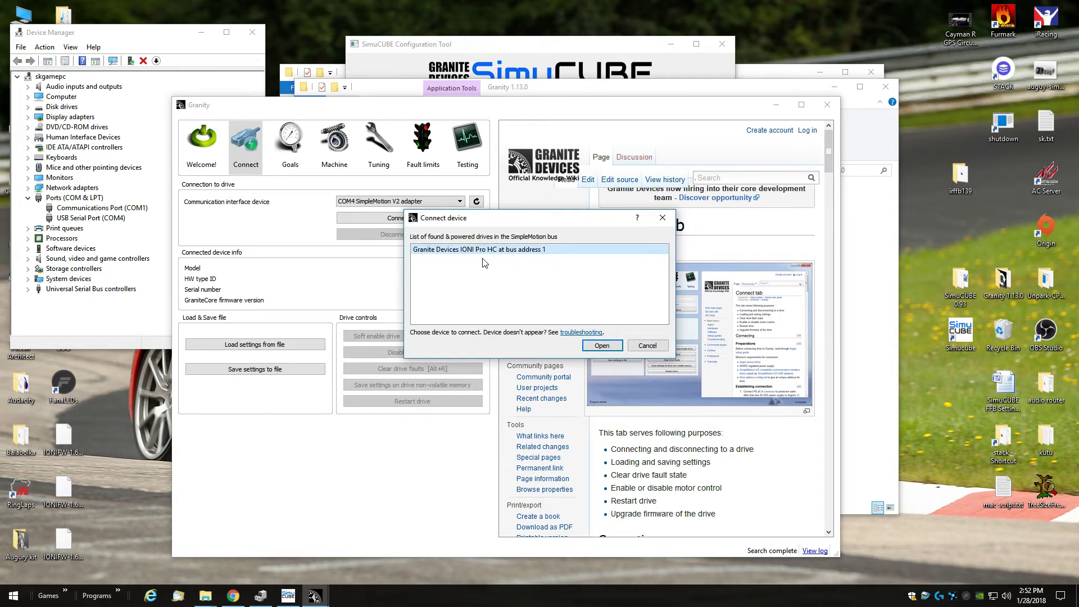
click(601, 345)
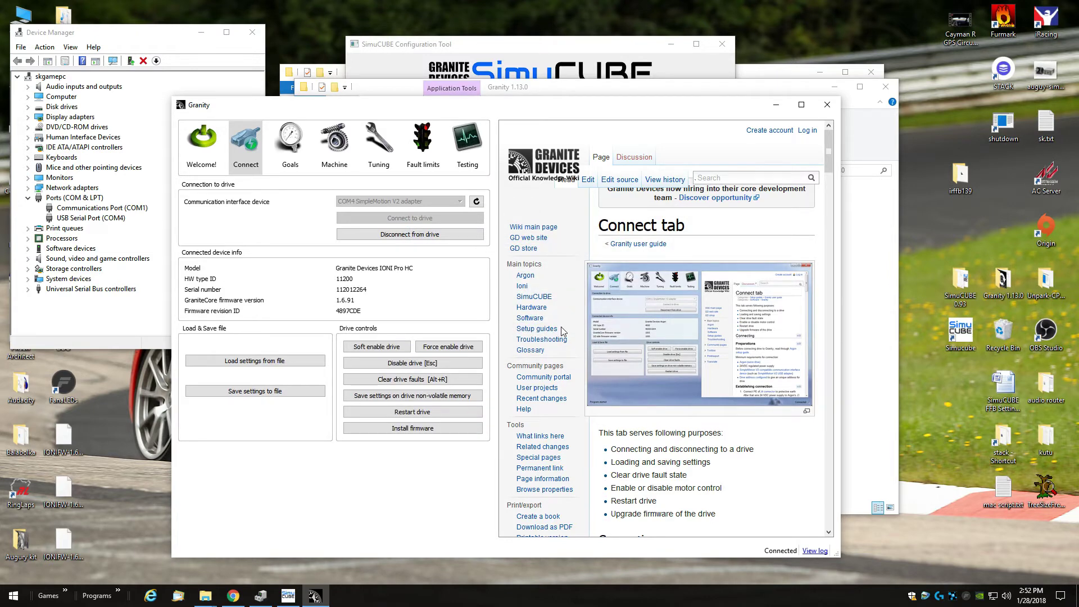
- Restart the drive into firmware upgrade mode and choose IONIFW-1.6.91-beta.gdf from the Desktop
click(413, 432)
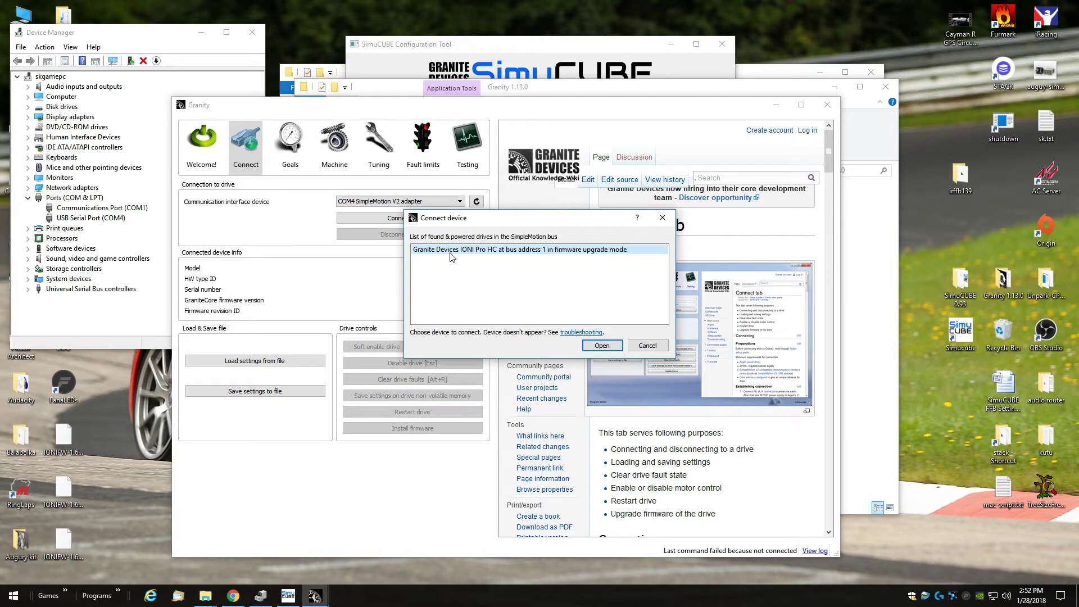
click(597, 349)
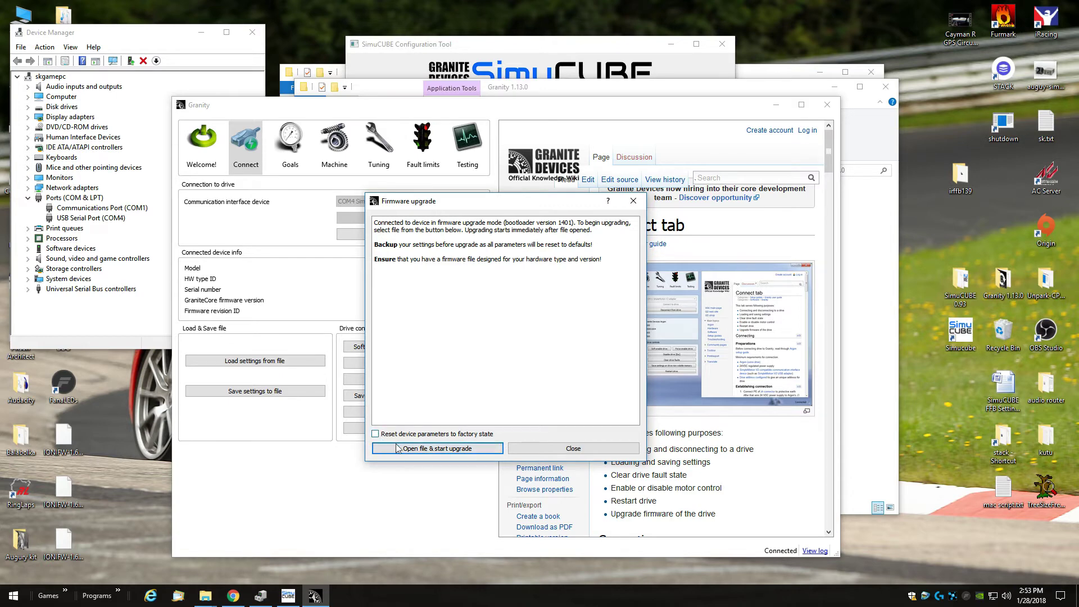
click(415, 449)
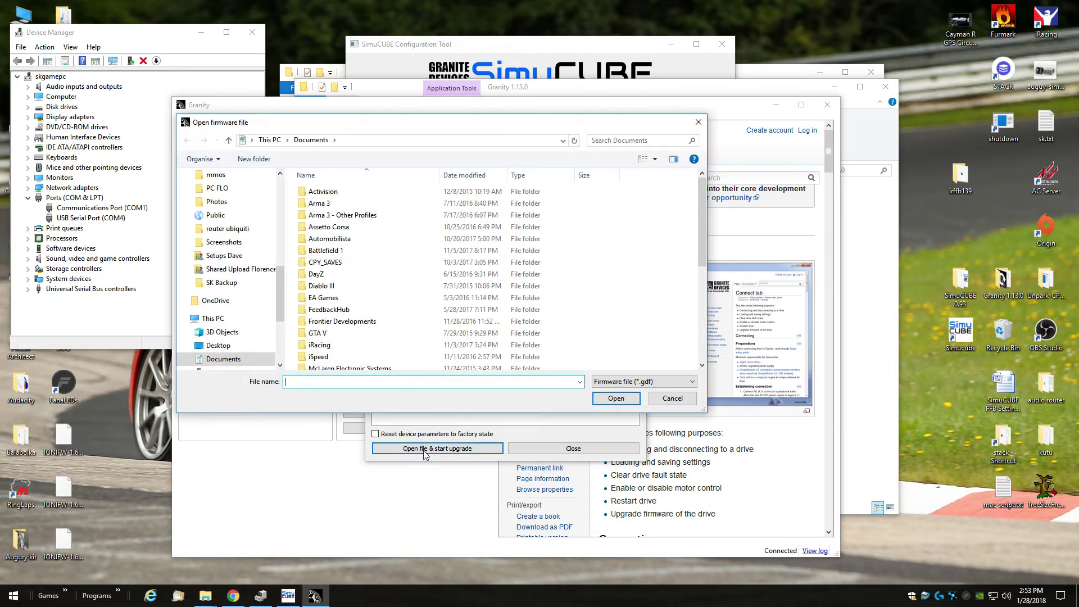
click(227, 349)
scroll(469, 321, down, 1)
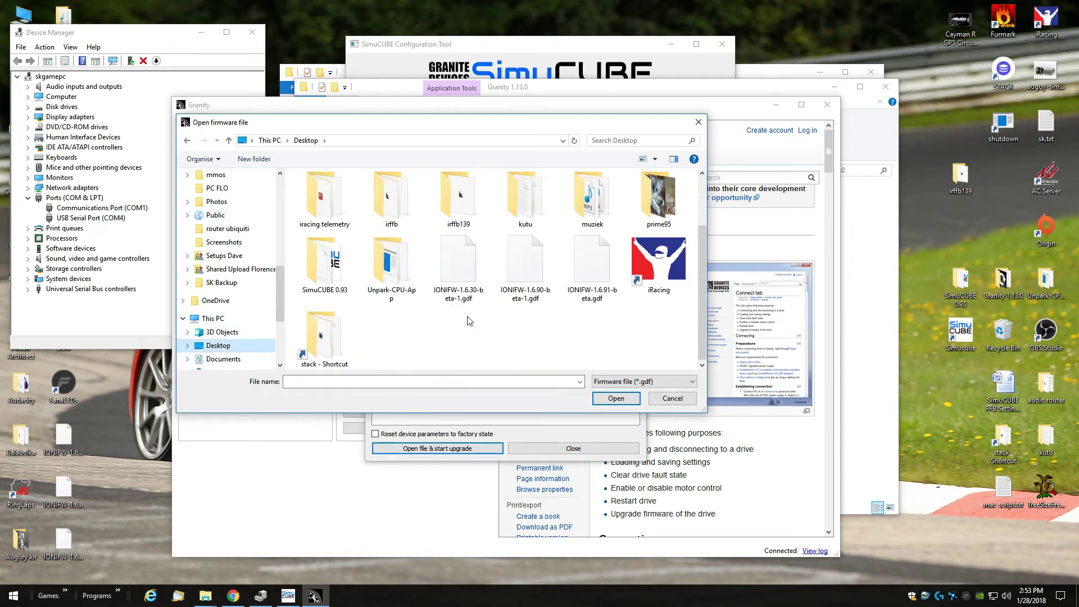
click(590, 270)
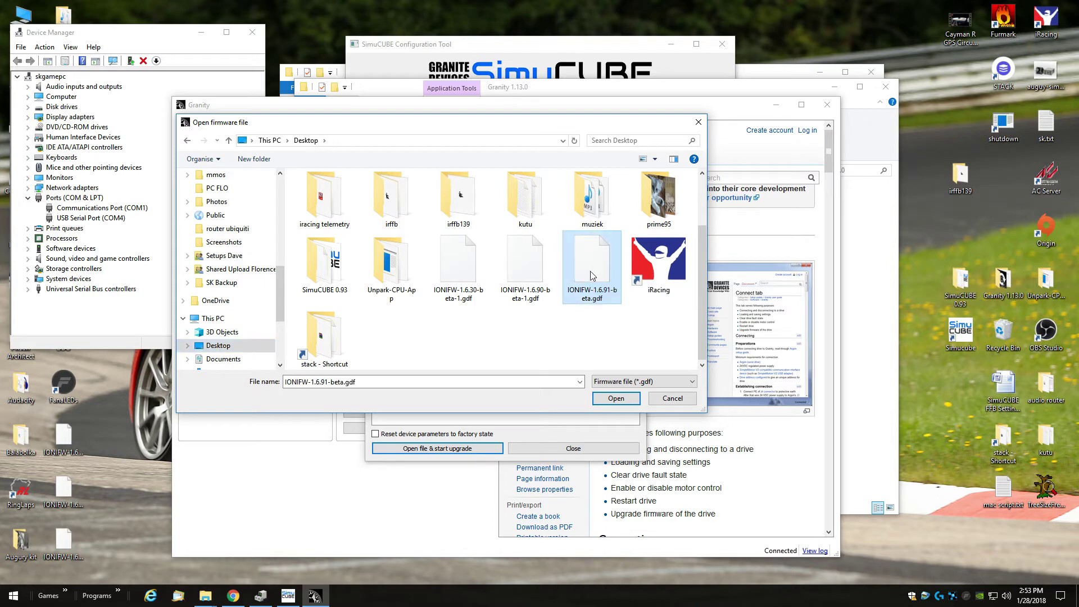
- Flash IONIFW-1.6.91-beta.gdf to the drive and close the firmware upgrade report
click(615, 399)
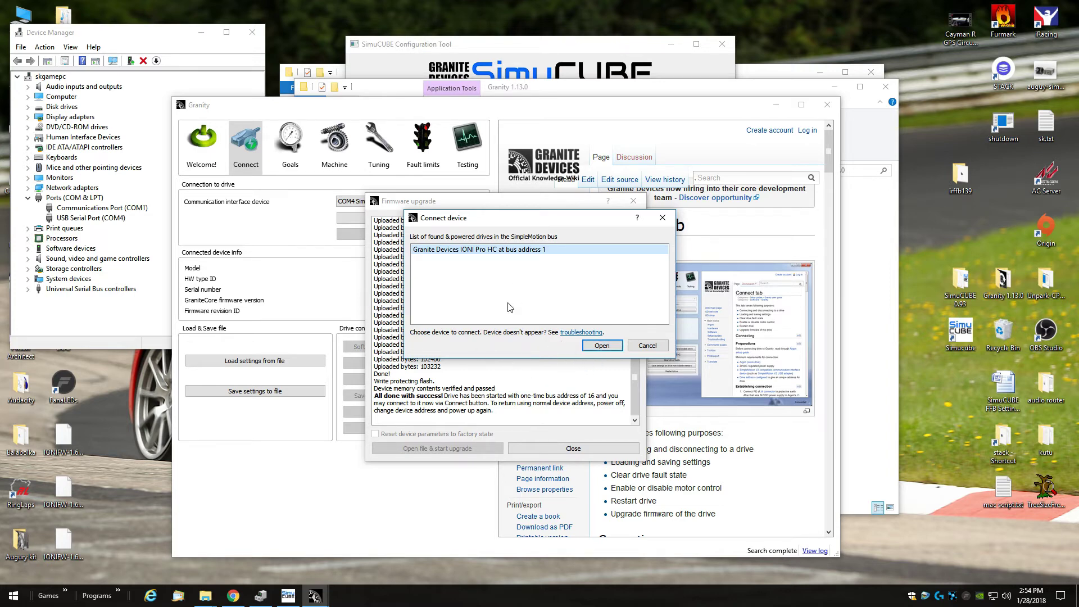
click(642, 347)
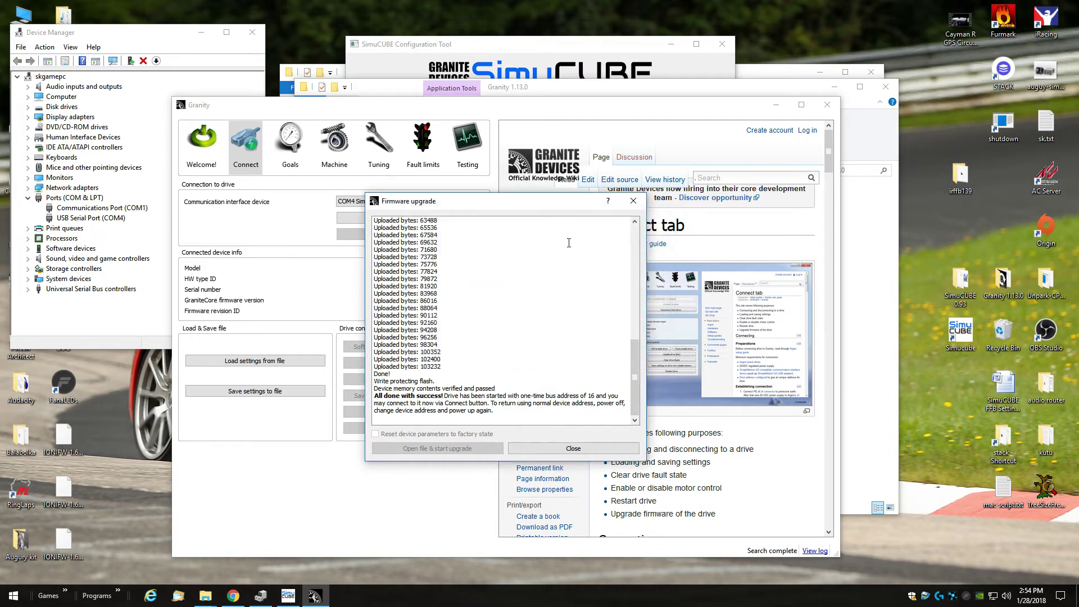
click(631, 209)
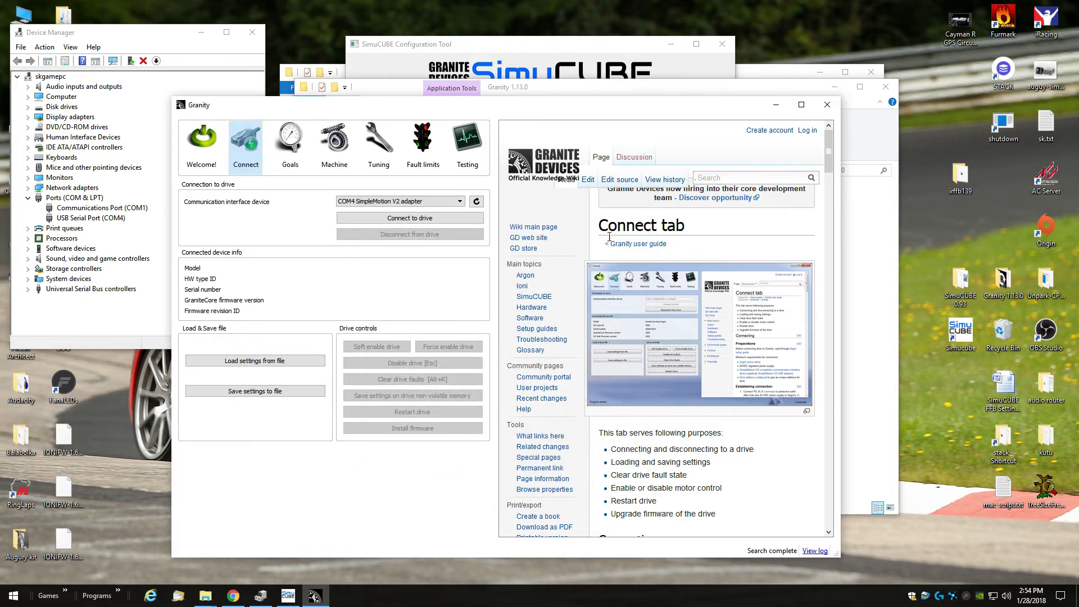
- Reconnect to the IONI Pro HC to confirm firmware 1.6.91, then disconnect
click(402, 219)
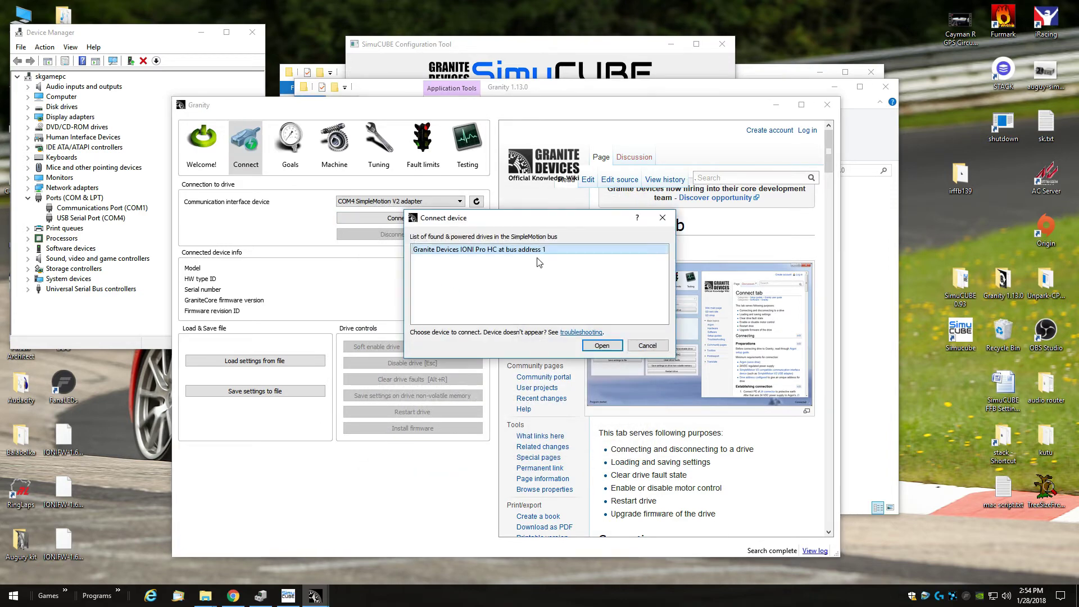
click(599, 343)
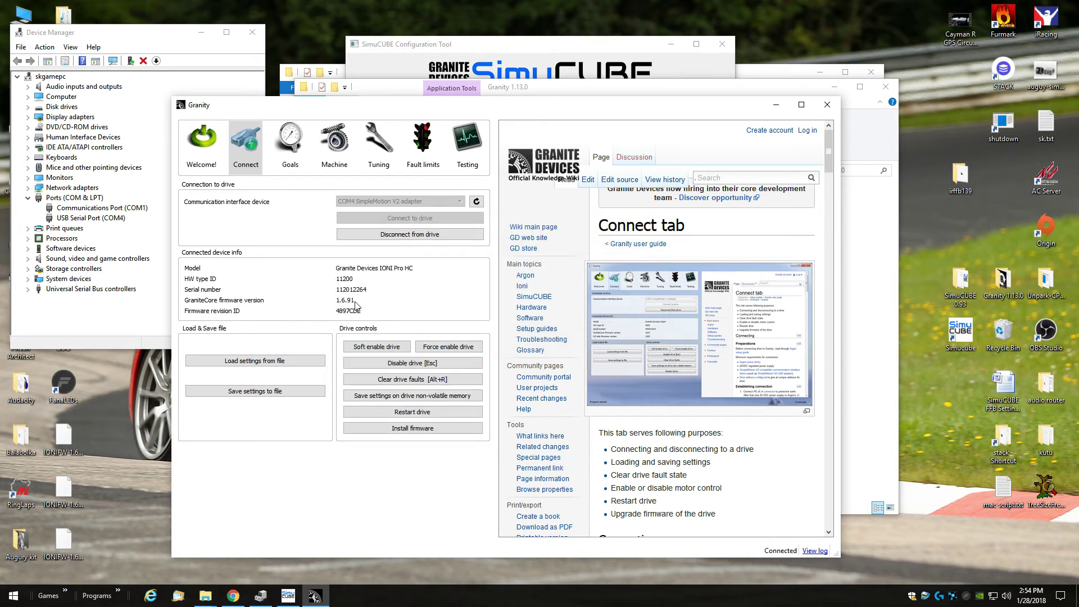
click(424, 236)
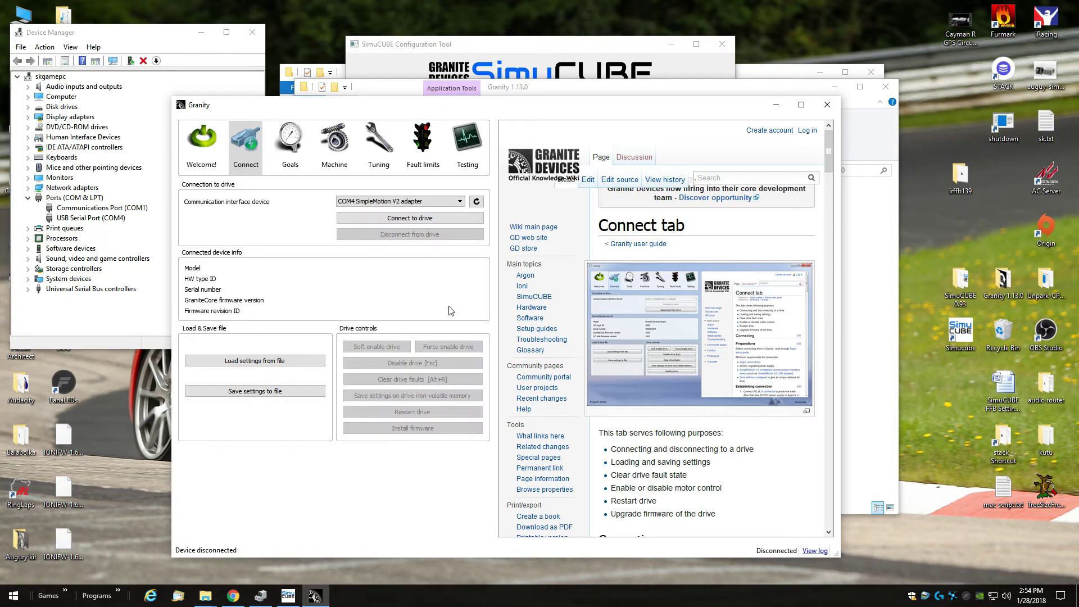
- Close Granity and disable Ioni USB configuration on the SimuCUBE Configuration Tool's Advanced tab
click(827, 104)
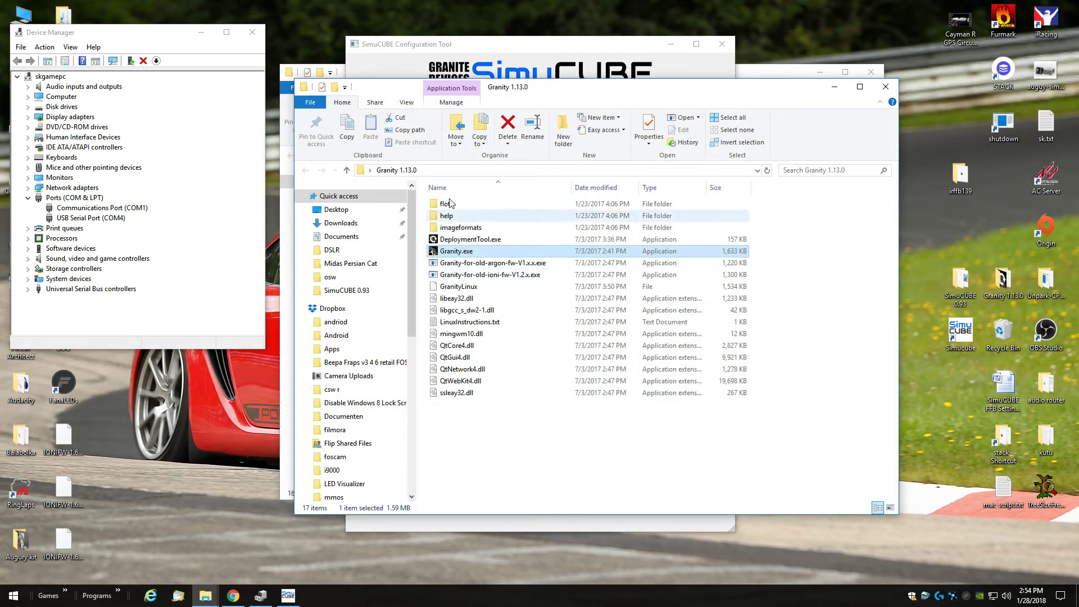
click(288, 595)
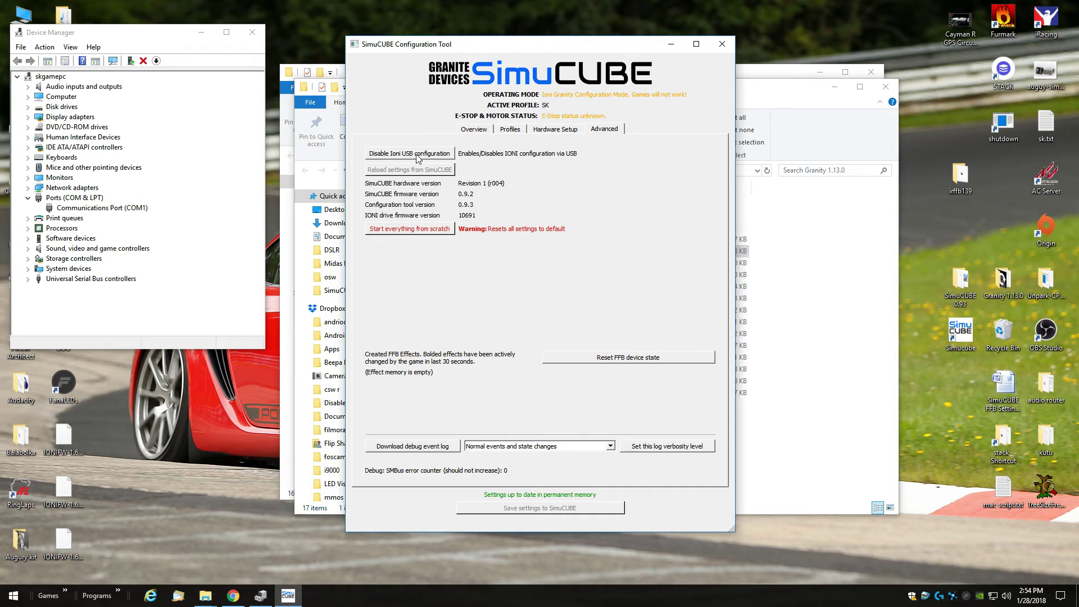
click(434, 159)
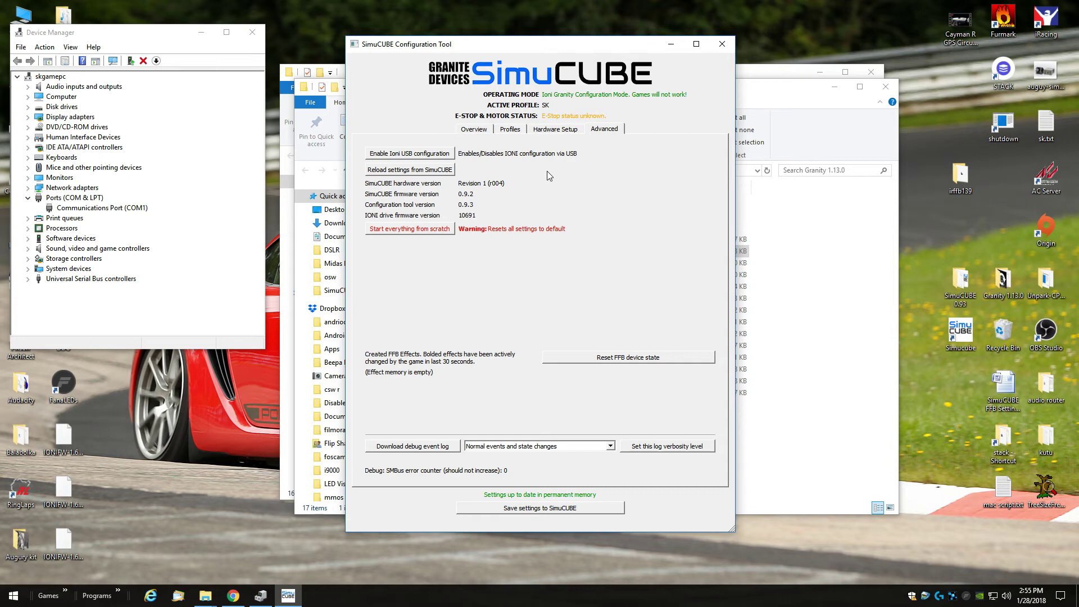
- Cycle through the Hardware Setup, Overview, Profiles and Advanced tabs until Operating Mode reads Operational
click(543, 132)
click(487, 130)
click(509, 130)
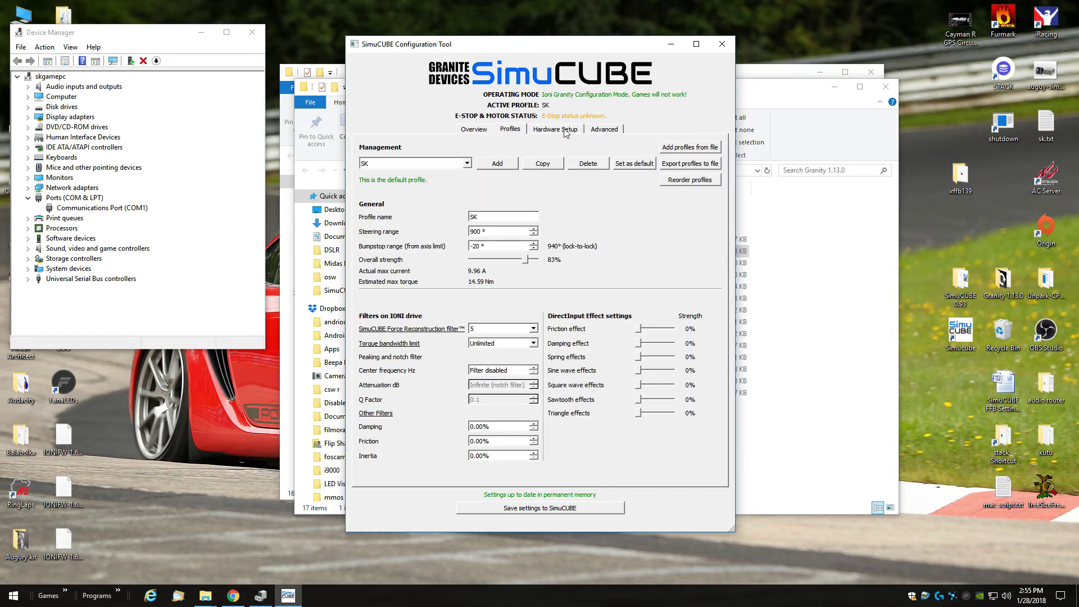
click(605, 131)
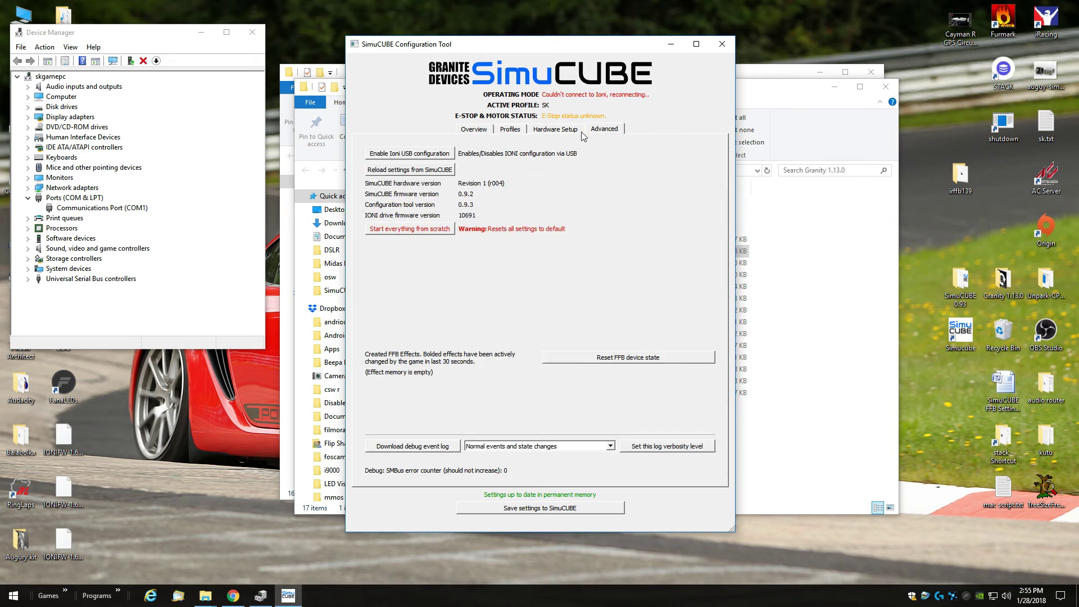
click(572, 133)
click(477, 130)
click(545, 131)
click(605, 129)
click(565, 132)
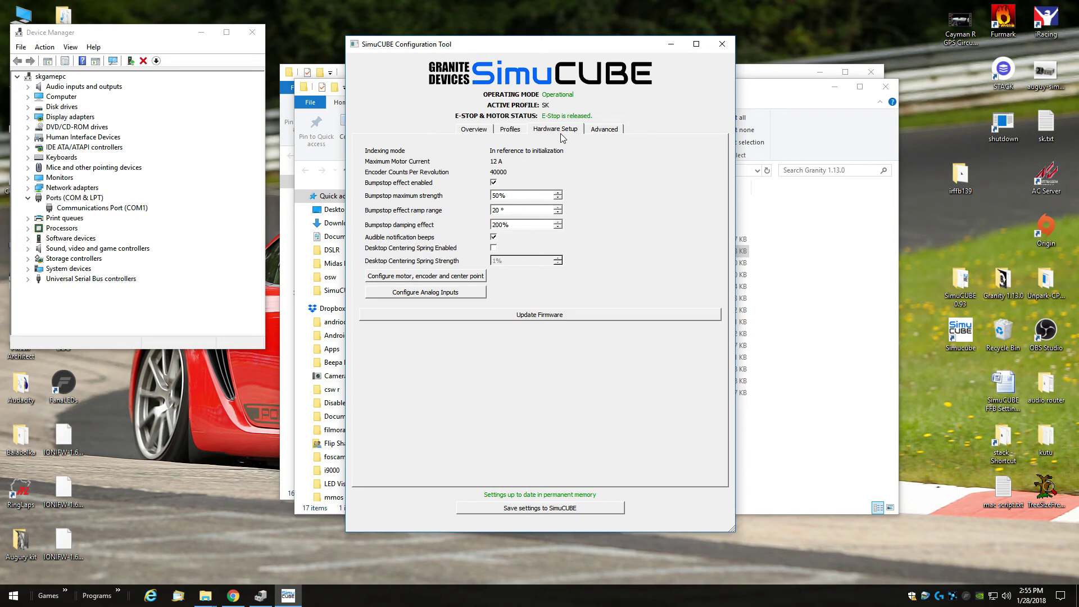
- Set the profile's Torque bandwidth limit to Unlimited on the Profiles tab
click(505, 132)
click(552, 133)
click(510, 131)
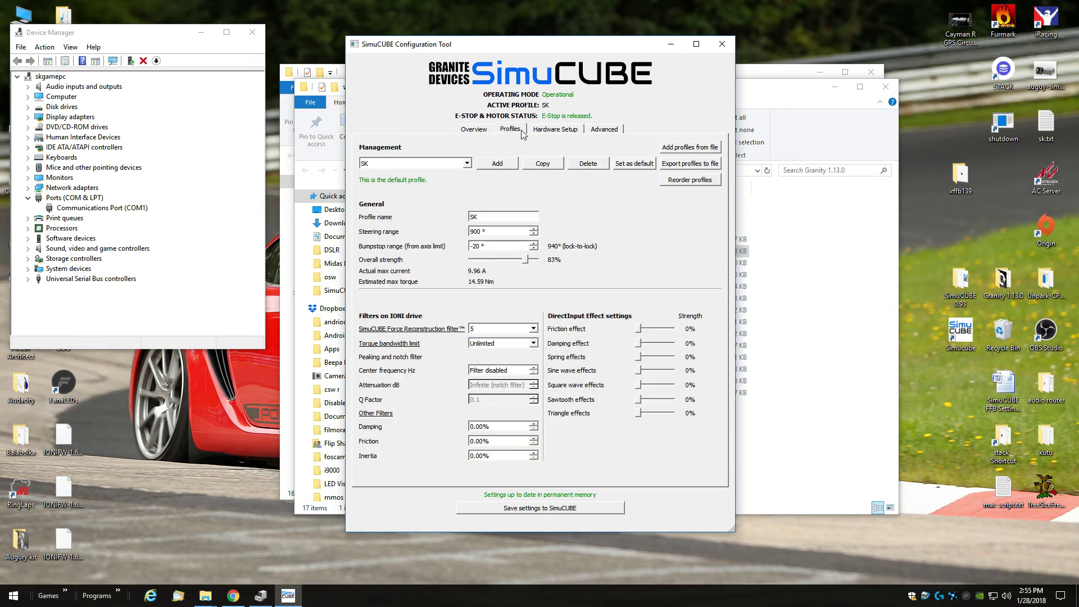
click(533, 343)
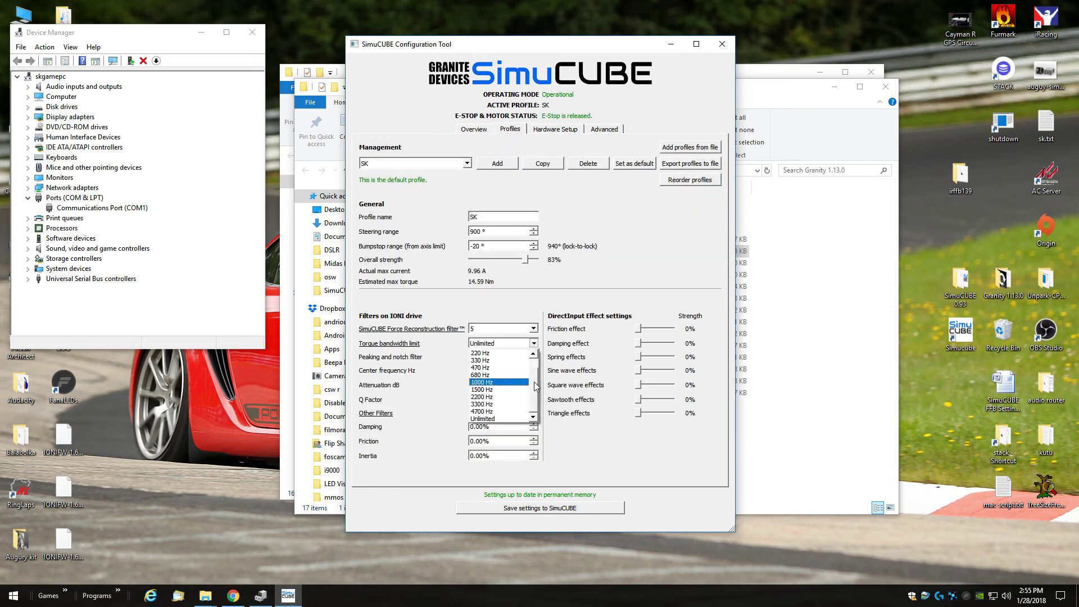
click(486, 418)
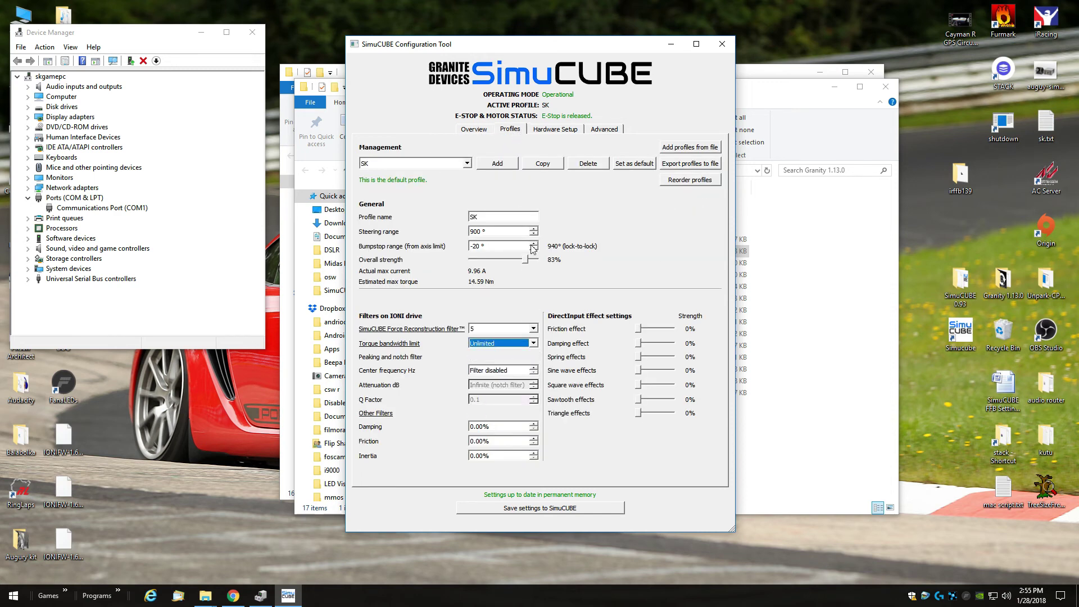
click(557, 130)
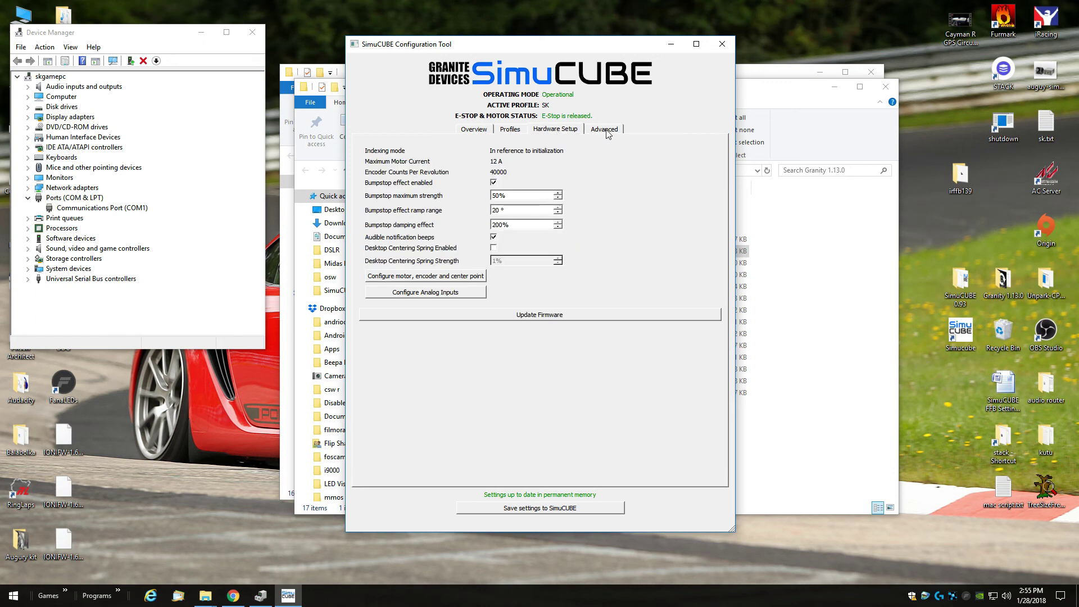